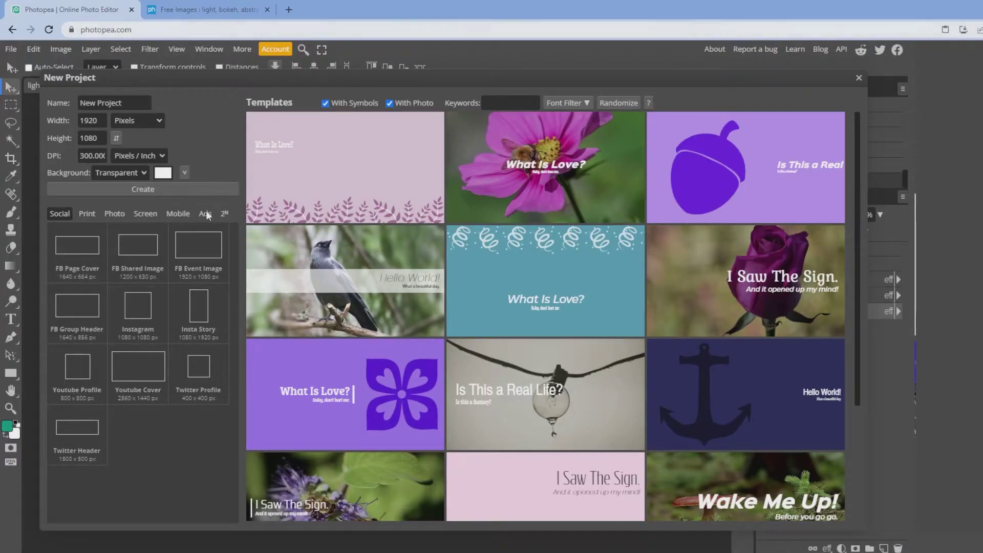
Step: Create the new transparent 1920×1080 document, New Project.psd
click(87, 156)
click(144, 190)
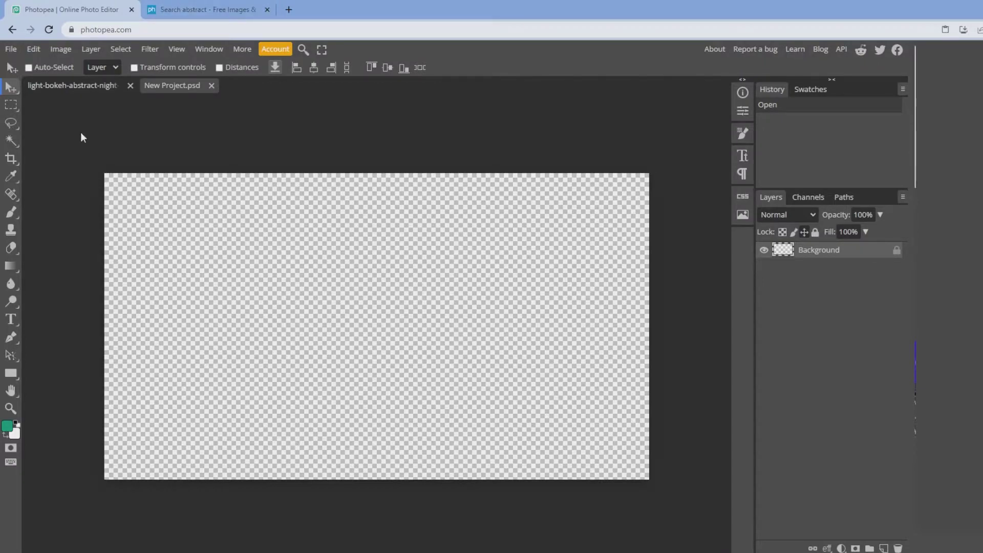
Step: Scroll well down through PxHere's 'abstract' free-image search results
click(205, 10)
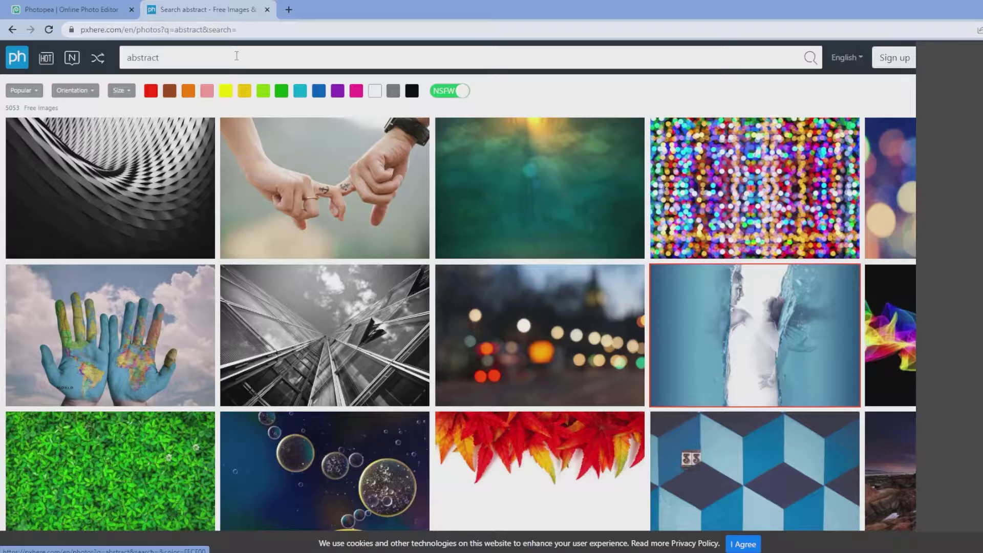
scroll(492, 297, down, 20)
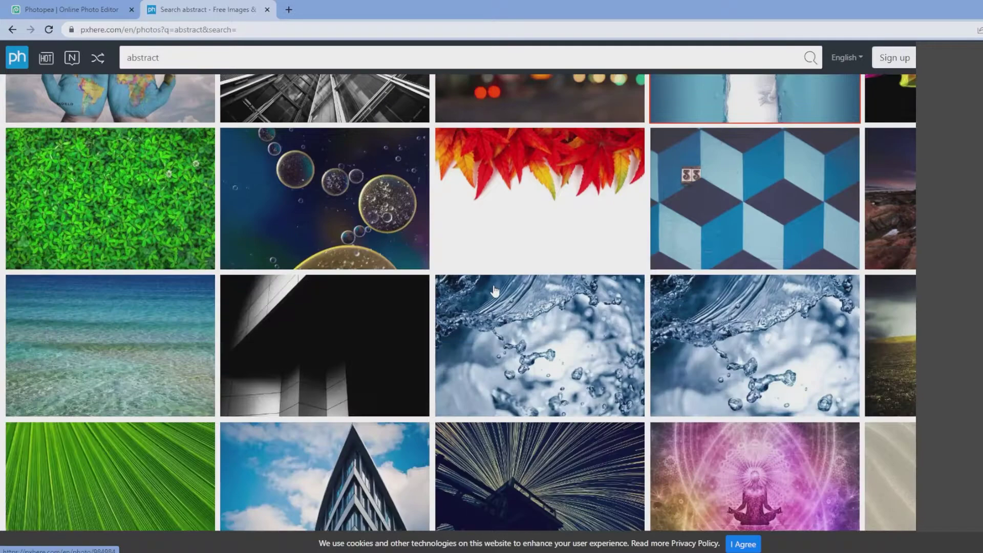
scroll(492, 297, down, 20)
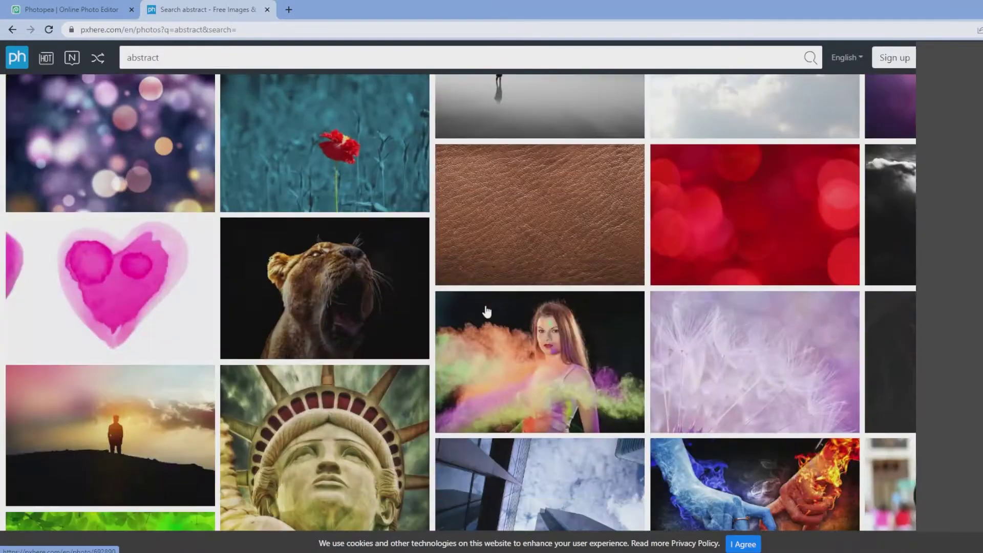
scroll(499, 317, down, 20)
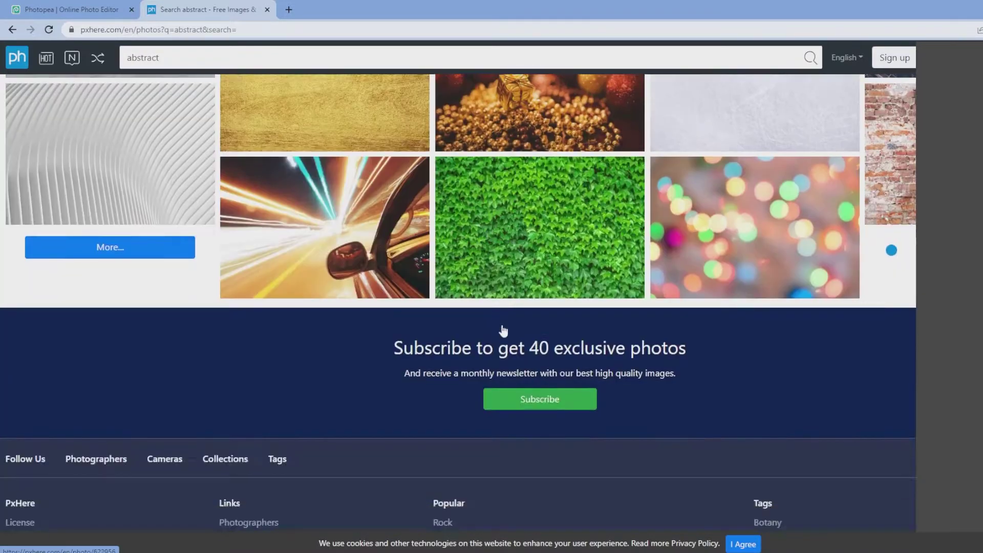
scroll(517, 317, down, 15)
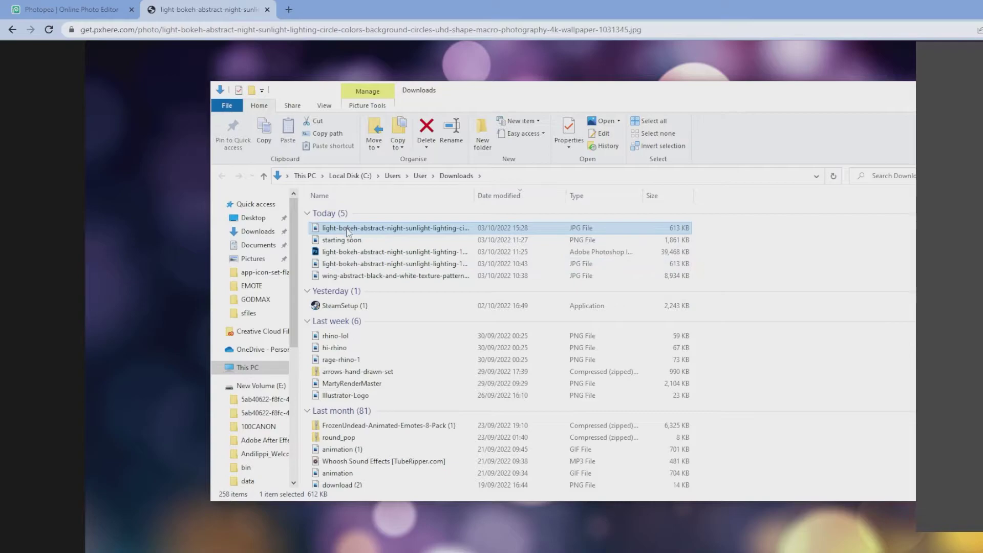
Step: Copy the downloaded light-bokeh JPG from Downloads and return to Photopea
right_click(345, 228)
click(394, 493)
click(105, 10)
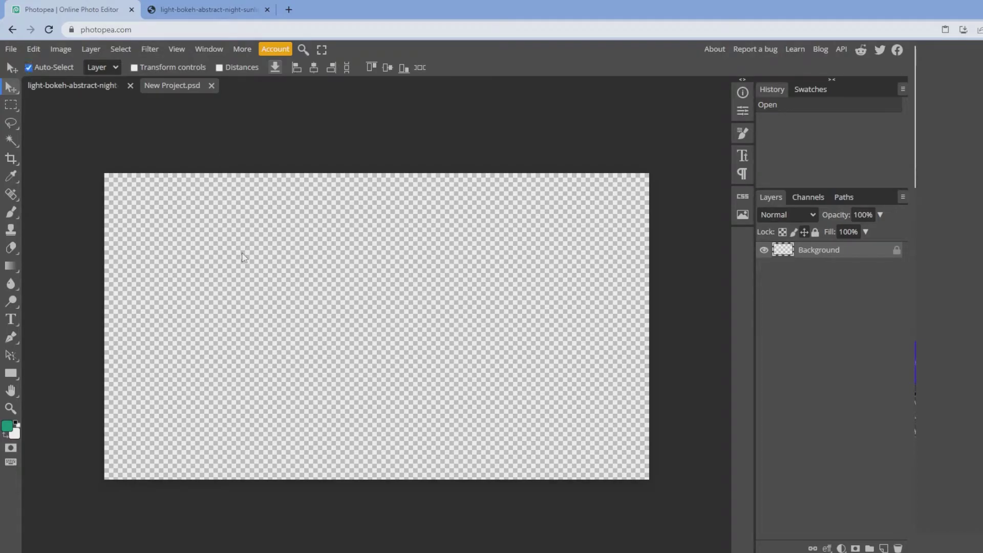
Step: Paste the bokeh photo as Layer 1 and scale it to fill the 1920×1080 canvas
key(ctrl+v)
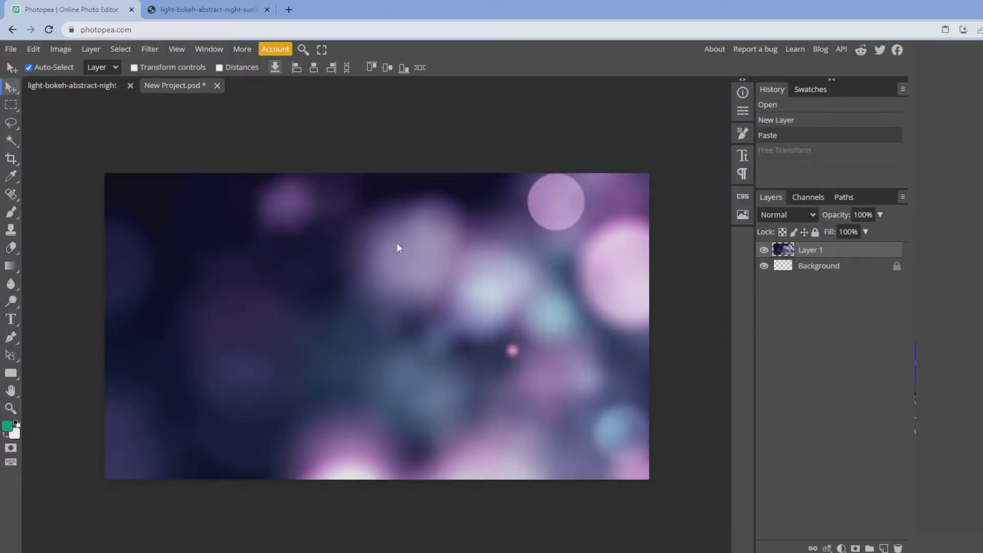
key(ctrl+t)
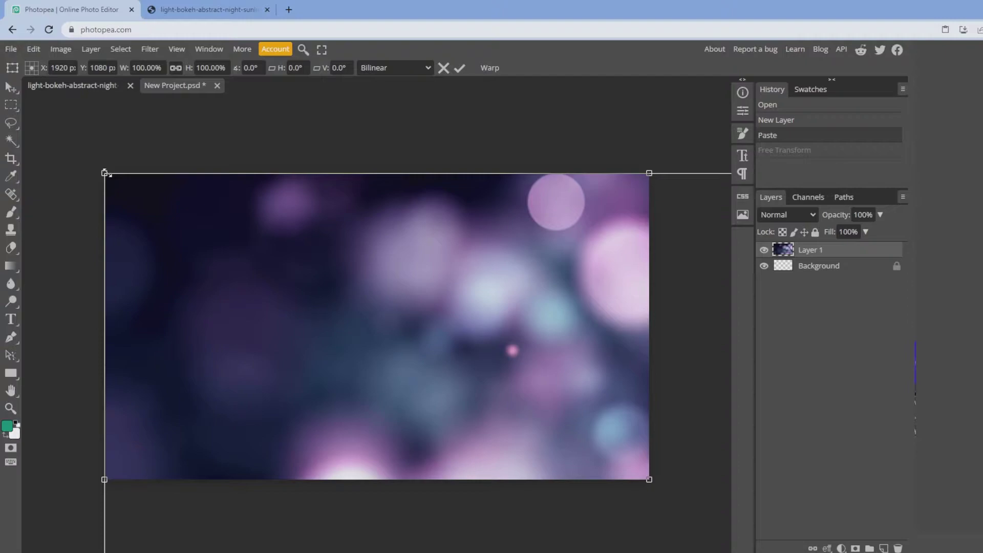
drag(519, 383, 520, 383)
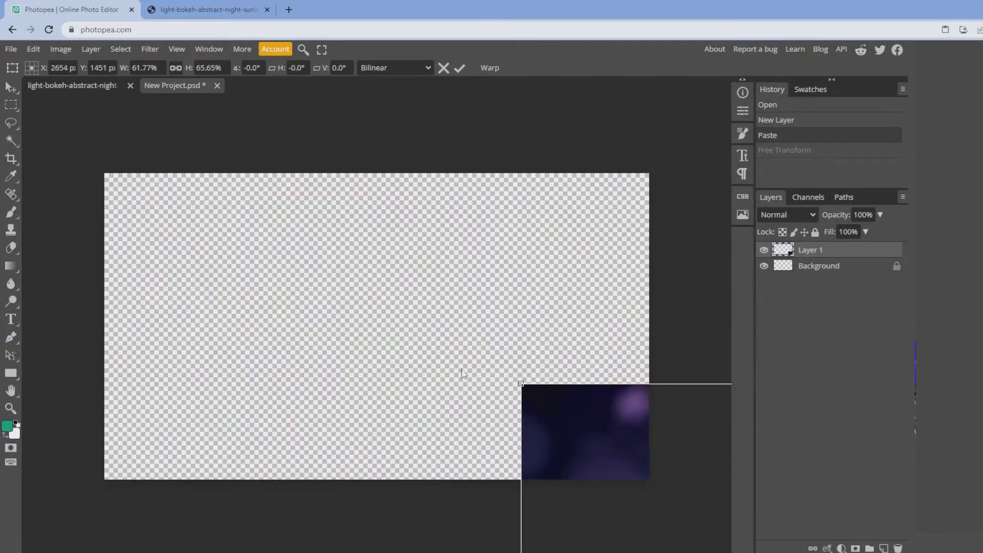
drag(588, 422, 198, 202)
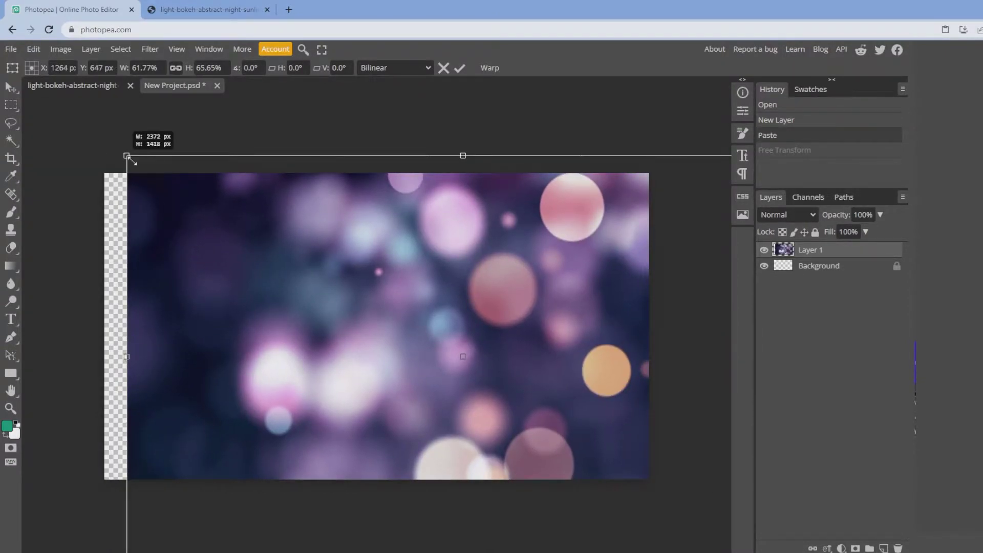
drag(127, 154, 180, 188)
drag(373, 296, 223, 234)
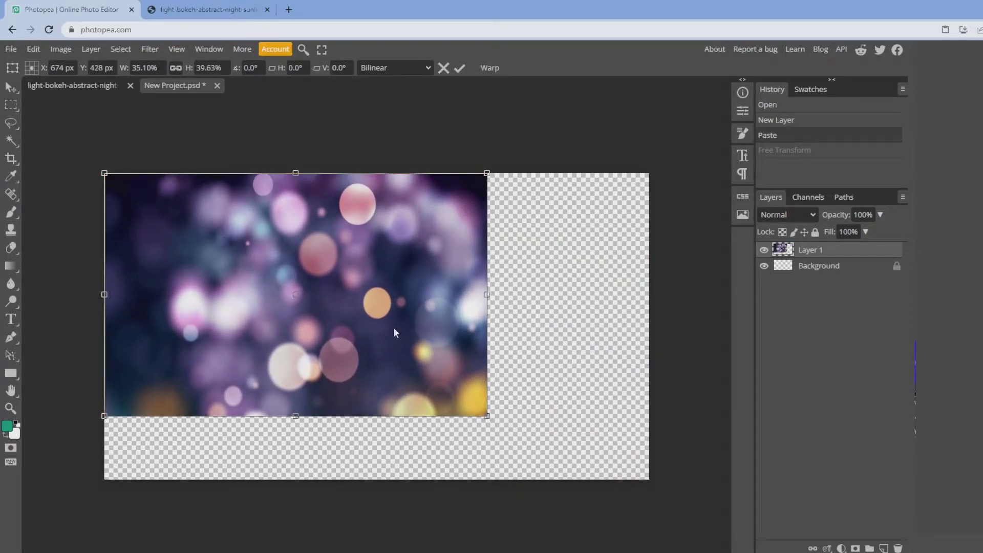
drag(482, 409, 647, 472)
drag(481, 449, 484, 410)
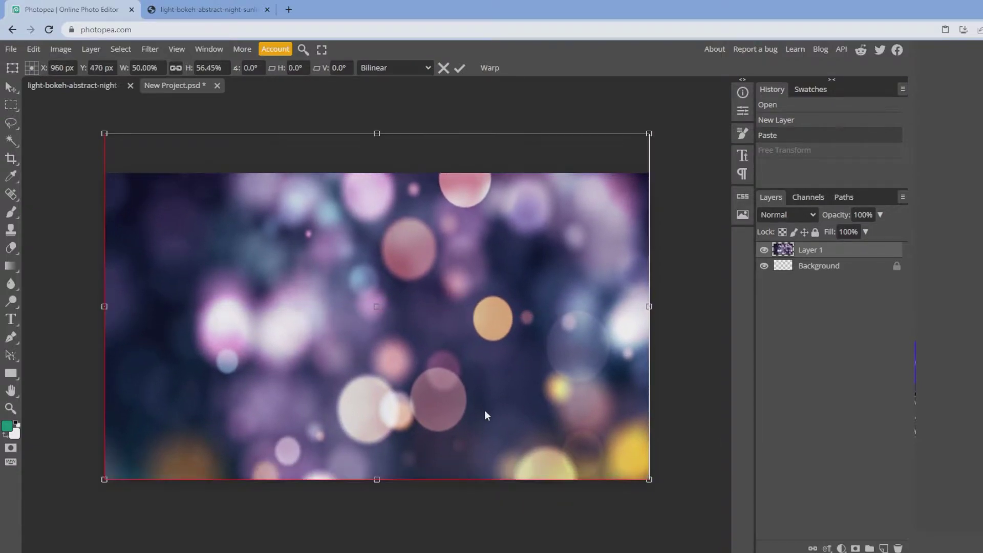
key(Return)
click(60, 49)
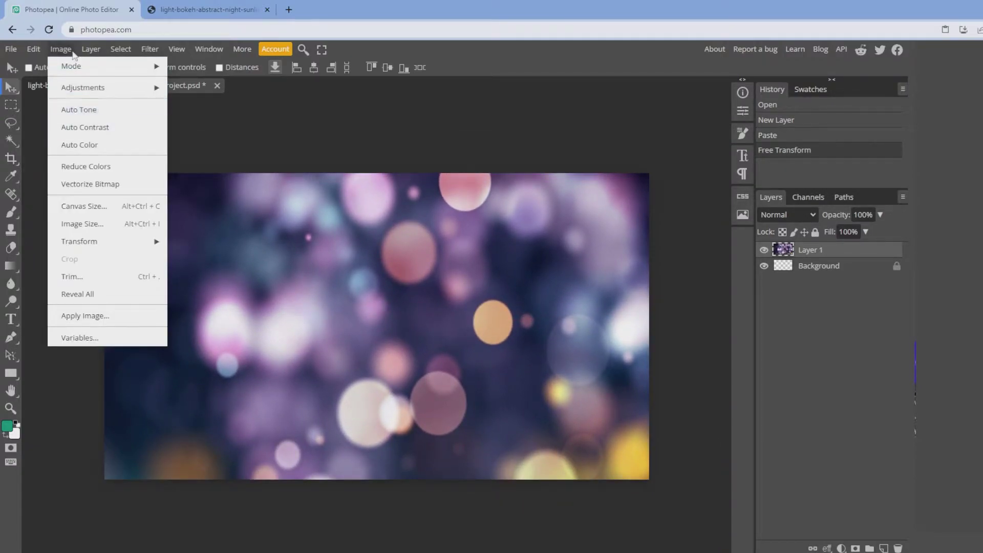
Step: Apply a Vibrance adjustment of 62 with raised saturation to the bokeh layer
mouse_move(97, 89)
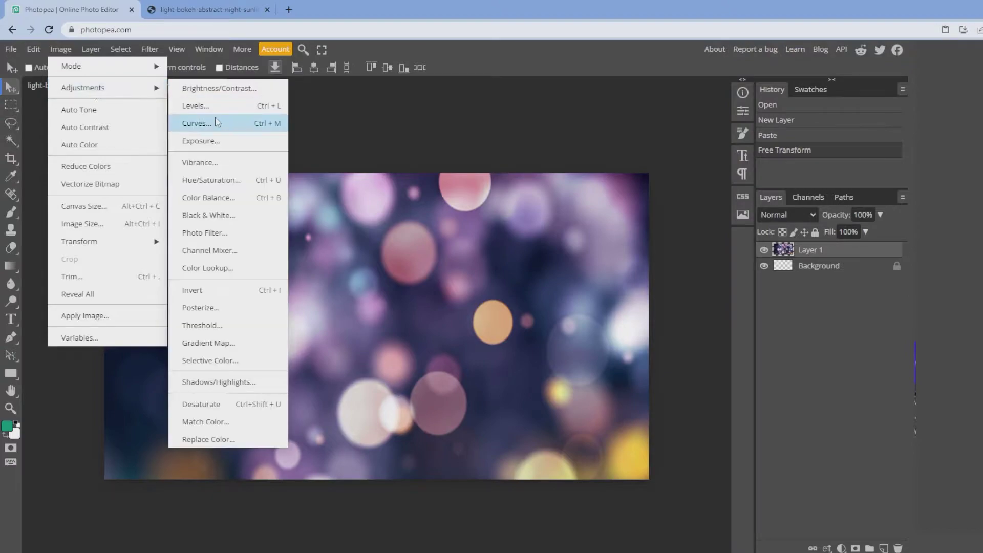
click(222, 163)
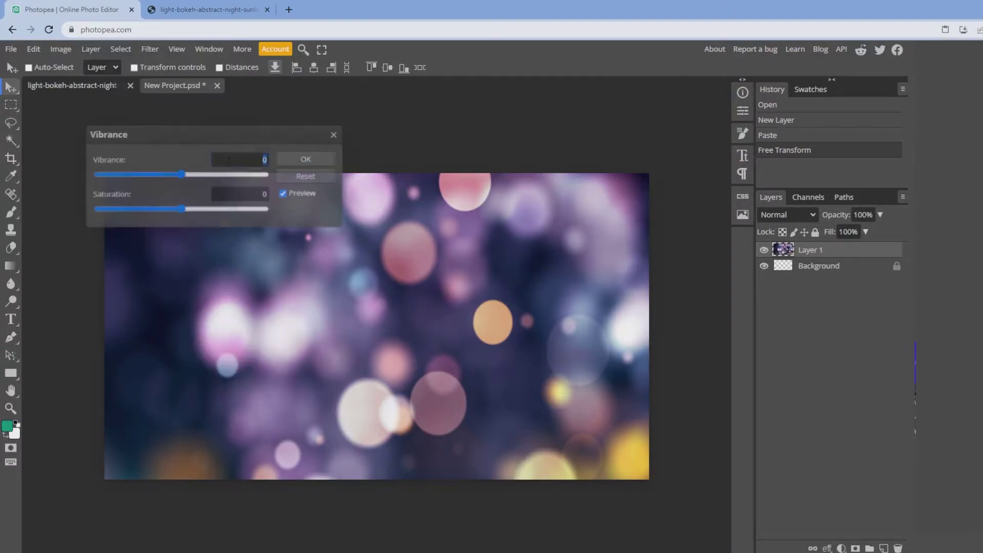
click(182, 176)
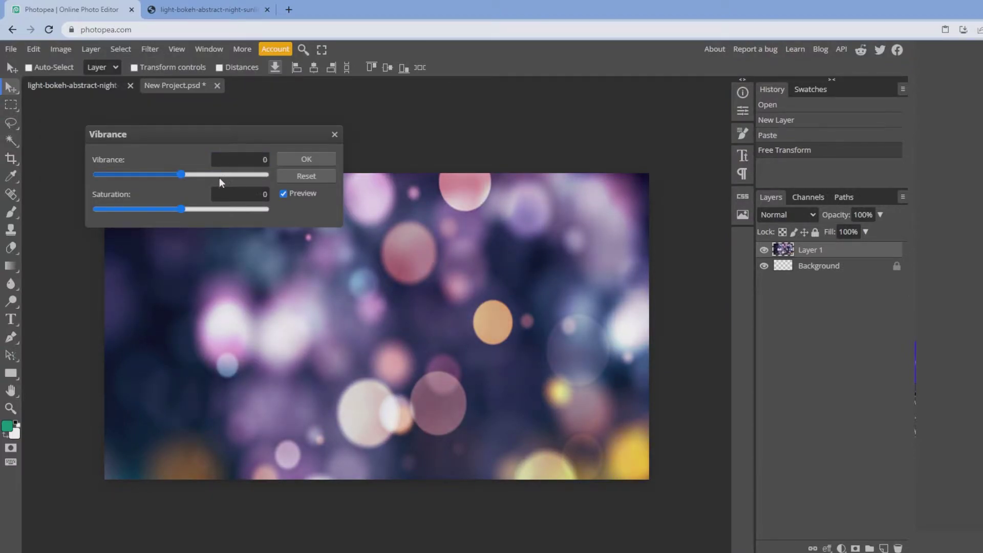
drag(187, 174, 248, 174)
drag(187, 213, 210, 208)
key(Return)
key(t)
click(253, 331)
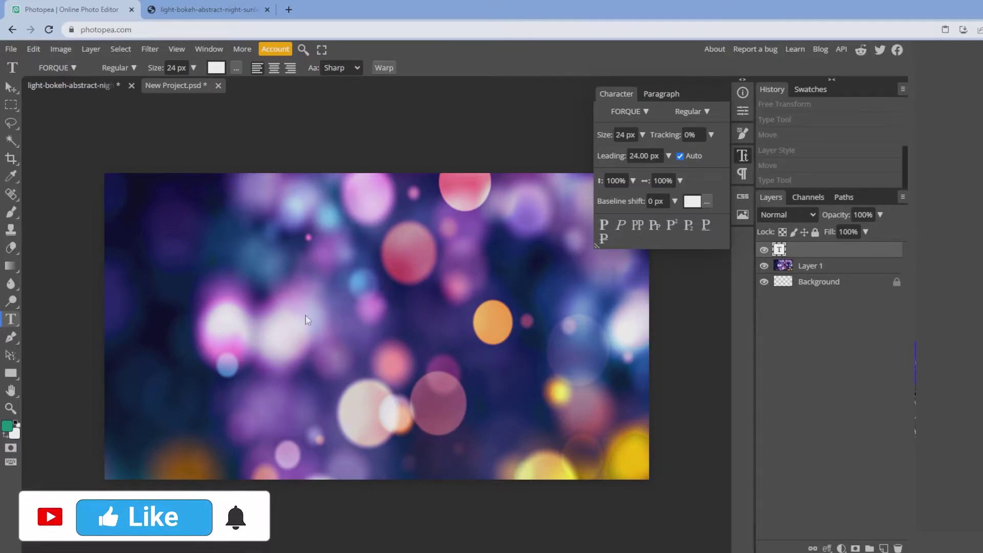
Step: Add the STARTING SOON title, enlarge it about tenfold and centre it in the upper half
click(306, 315)
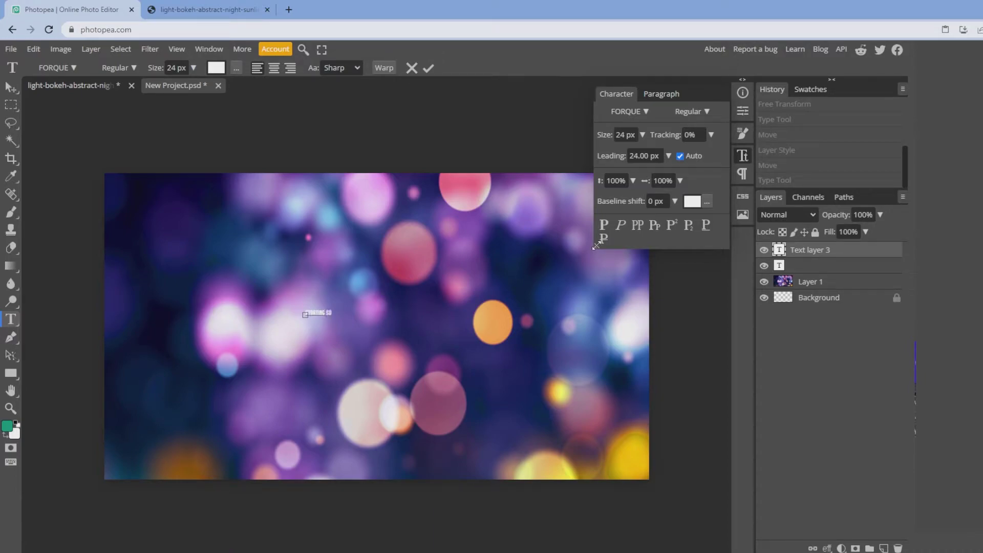
click(10, 87)
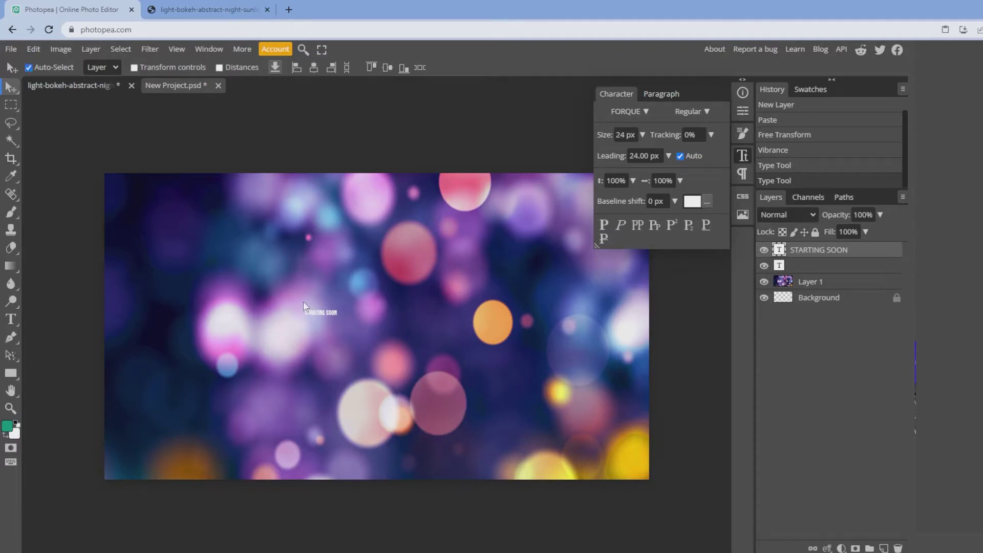
key(ctrl+alt+t)
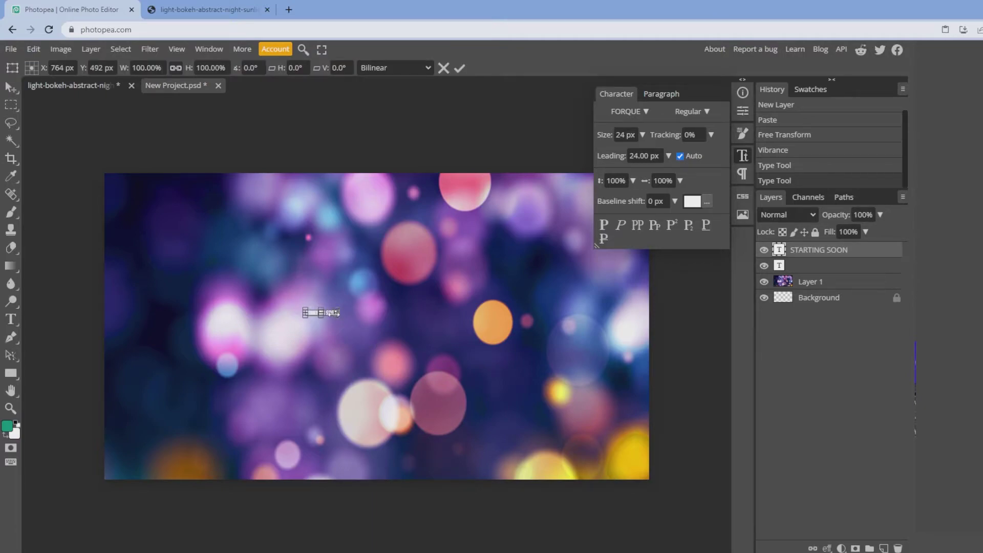
drag(338, 318, 631, 365)
drag(537, 360, 443, 319)
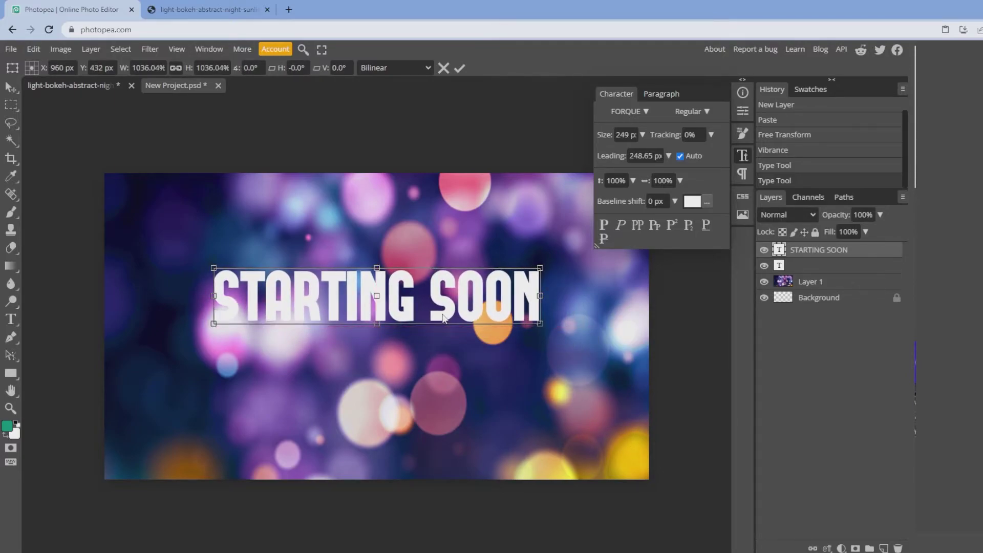
click(858, 253)
Step: Give the title a dark stroke plus a 72% Multiply drop shadow, 49 px distance, 29 px size
double_click(859, 256)
click(473, 240)
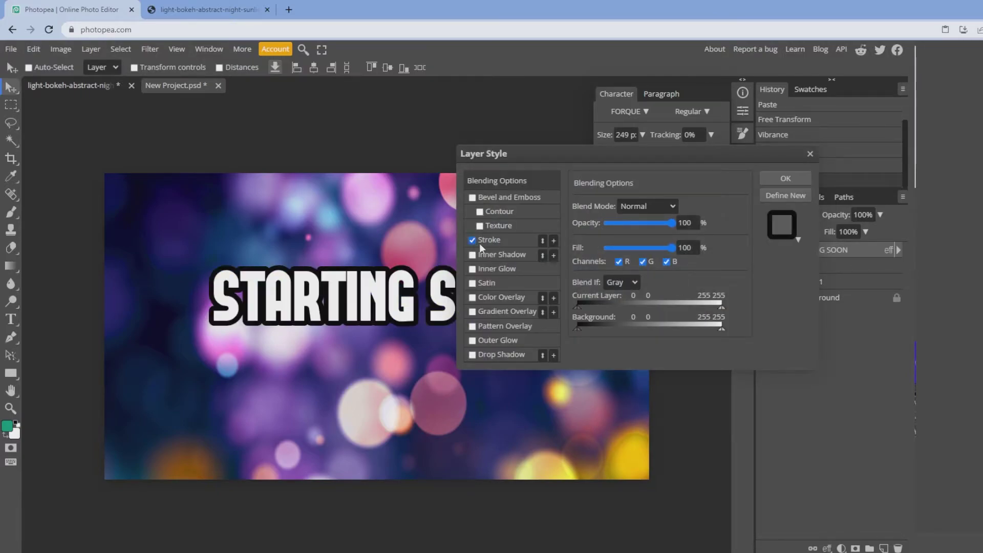
click(515, 241)
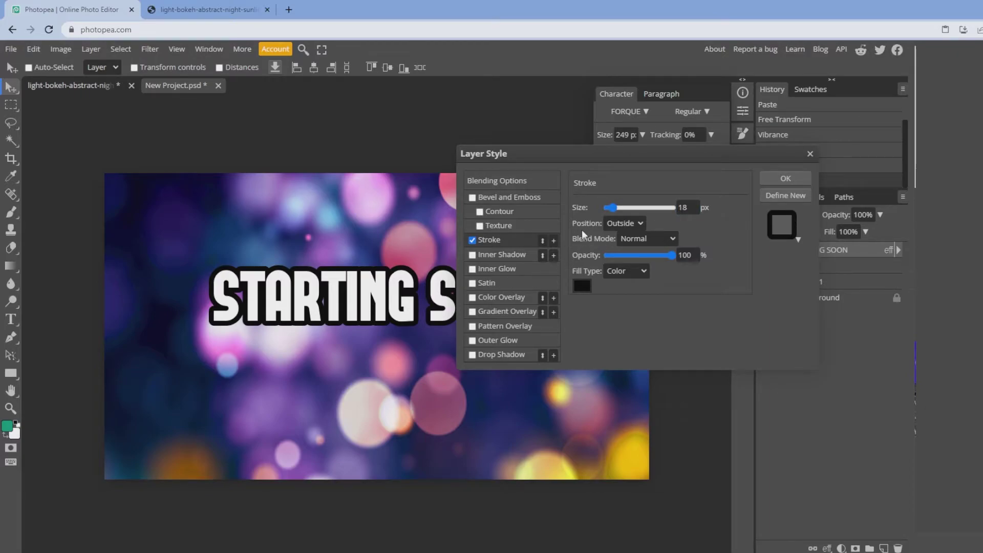
click(472, 354)
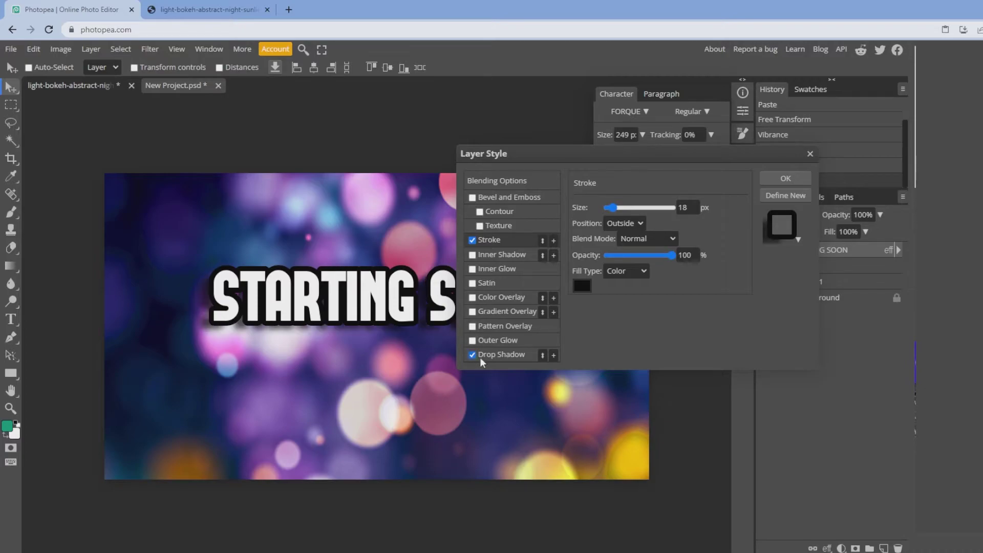
click(499, 355)
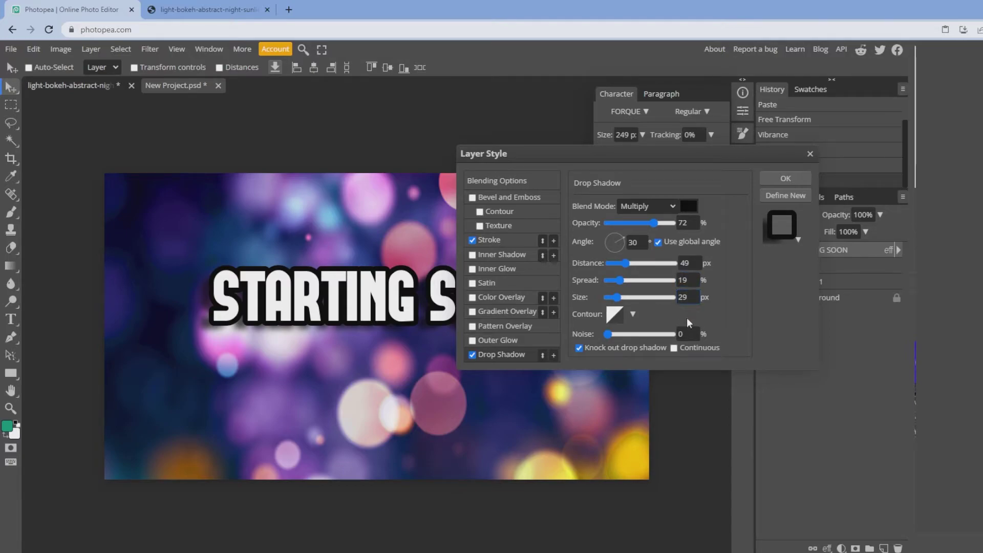
click(777, 180)
click(14, 373)
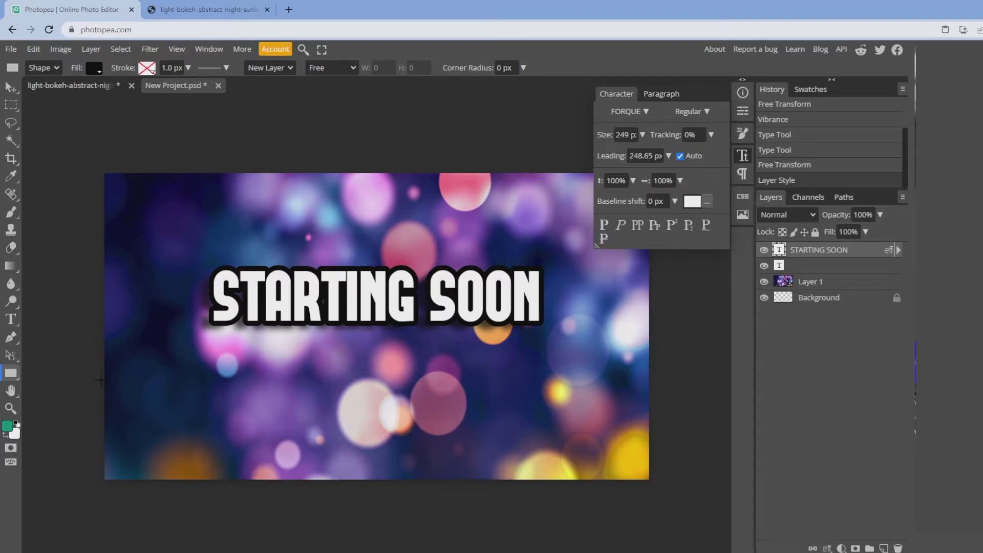
Step: Draw a wide black band beneath the title and set its opacity to 65%
drag(94, 380, 655, 409)
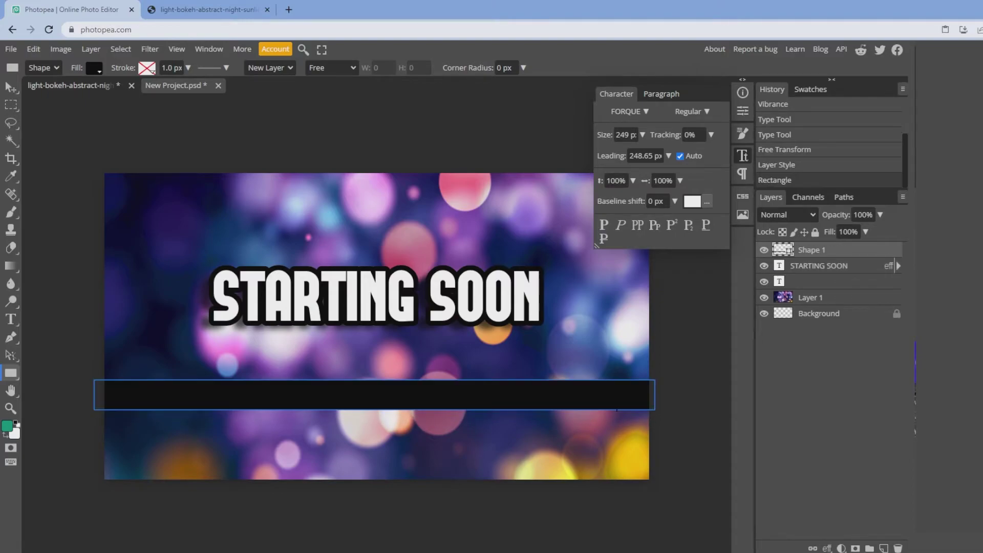
click(879, 215)
drag(871, 232, 855, 234)
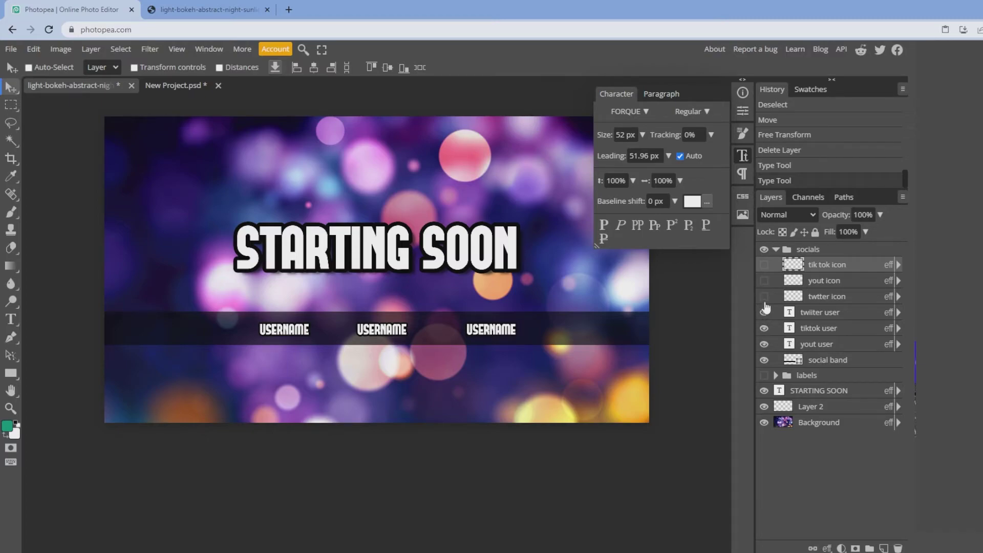
Step: Show the YouTube, TikTok and Twitter icon layers and add a stroke to the TikTok icon
drag(765, 299, 764, 264)
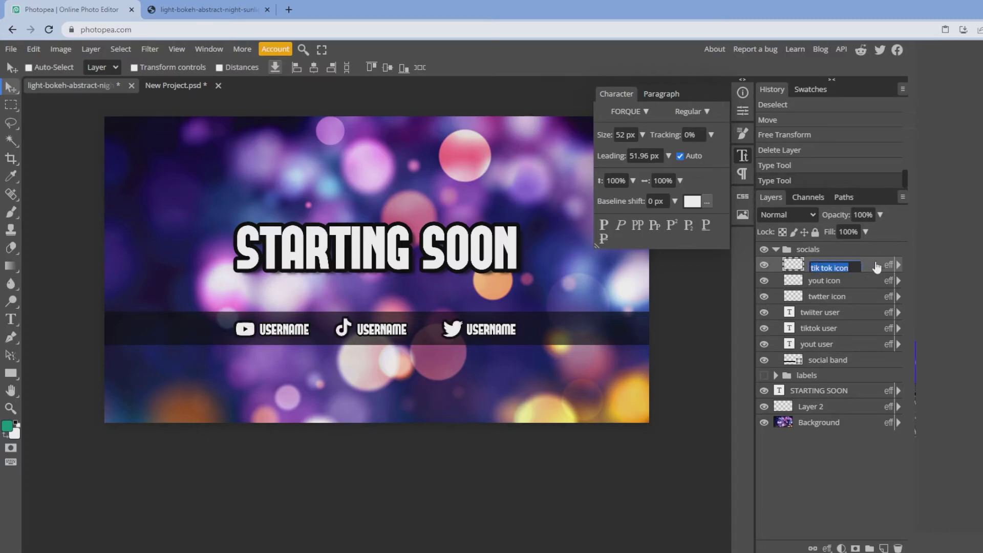
double_click(877, 266)
click(491, 240)
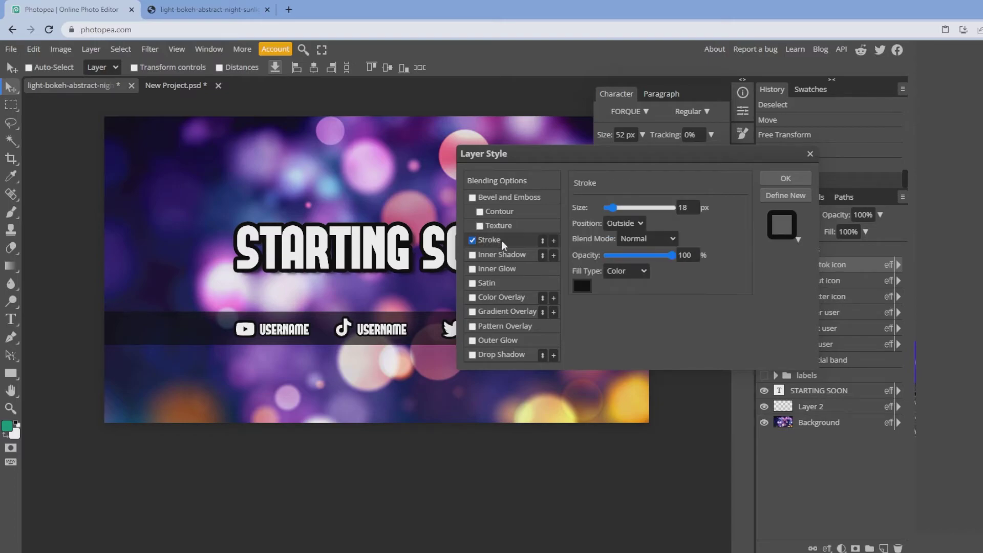
click(689, 212)
click(776, 178)
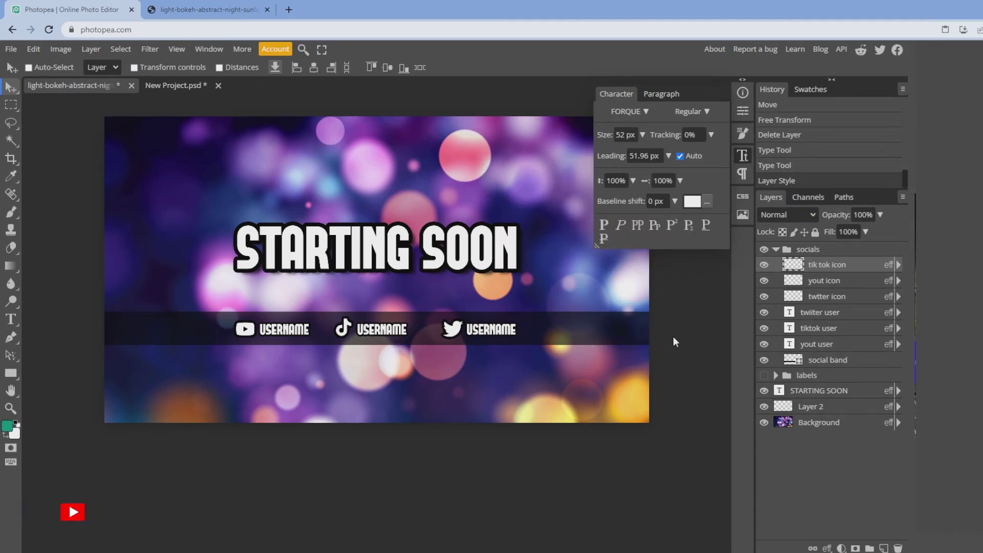
Step: Draw a rounded bar with 30 px corner radius near the bottom at 60% opacity
right_click(10, 373)
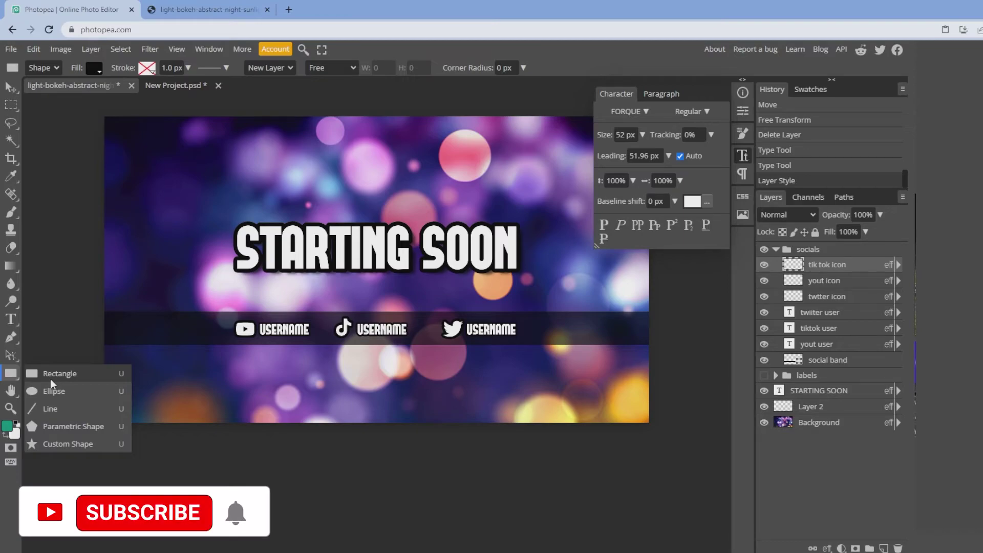
click(51, 379)
double_click(499, 67)
text(30)
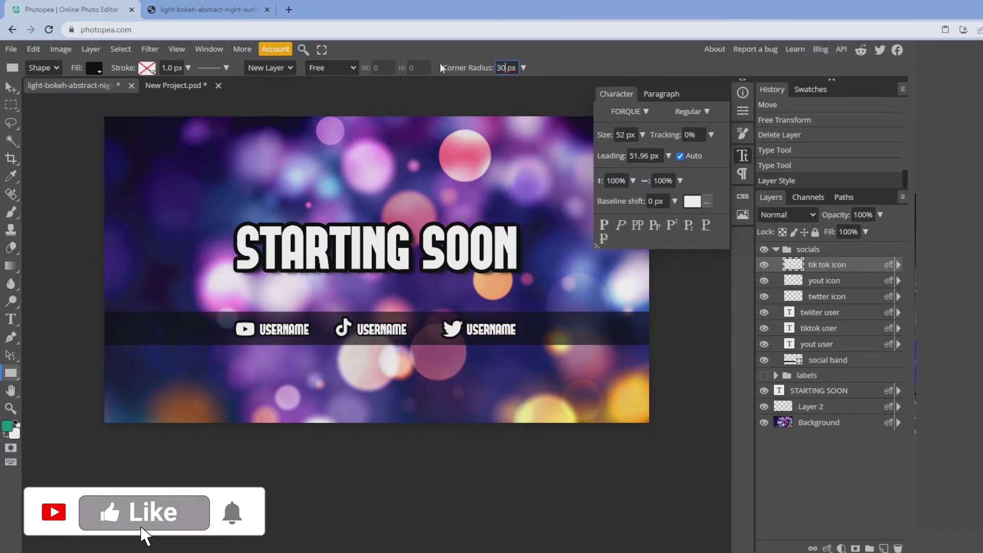
drag(241, 380, 343, 403)
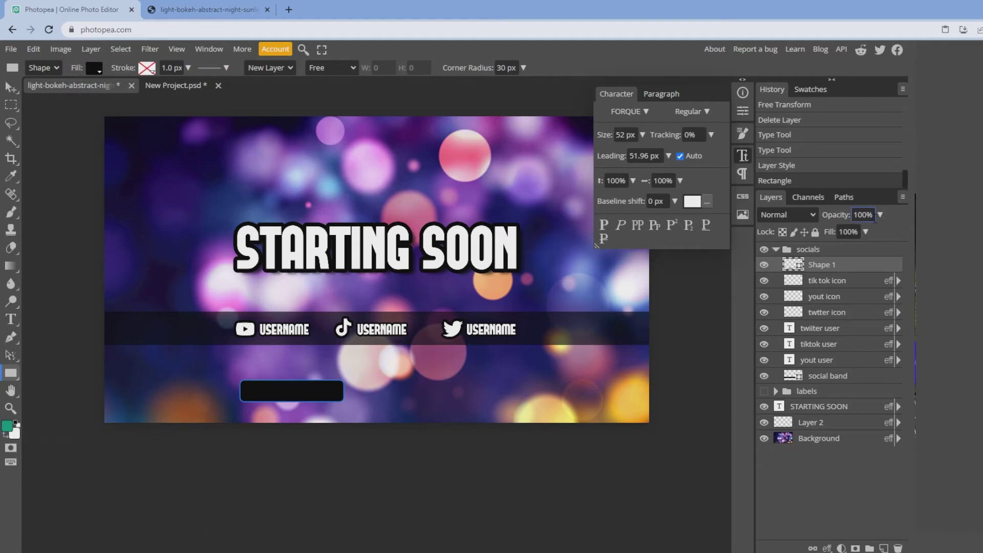
drag(878, 231, 855, 235)
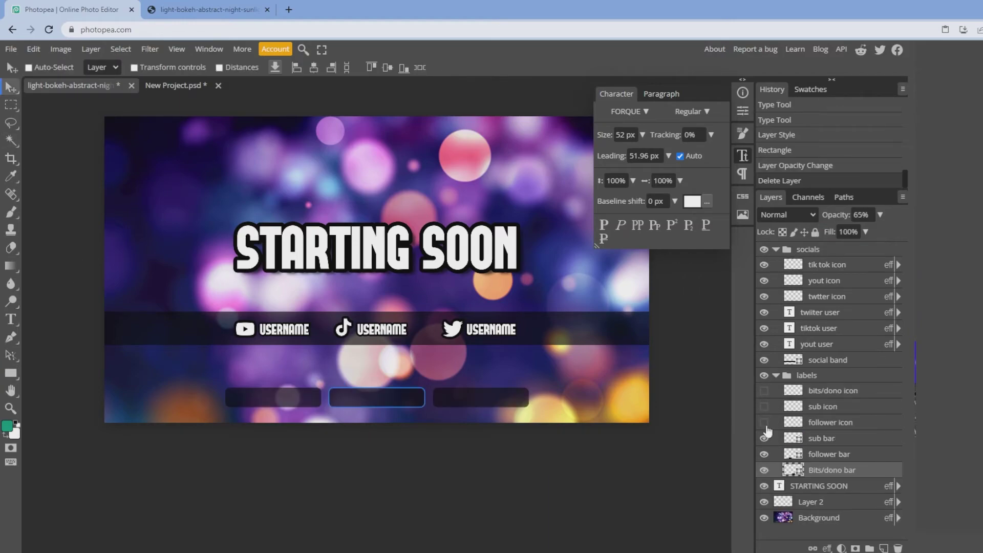
Step: Reveal the heart, star and diamond icon layers in the label bars
click(764, 423)
click(764, 407)
click(764, 392)
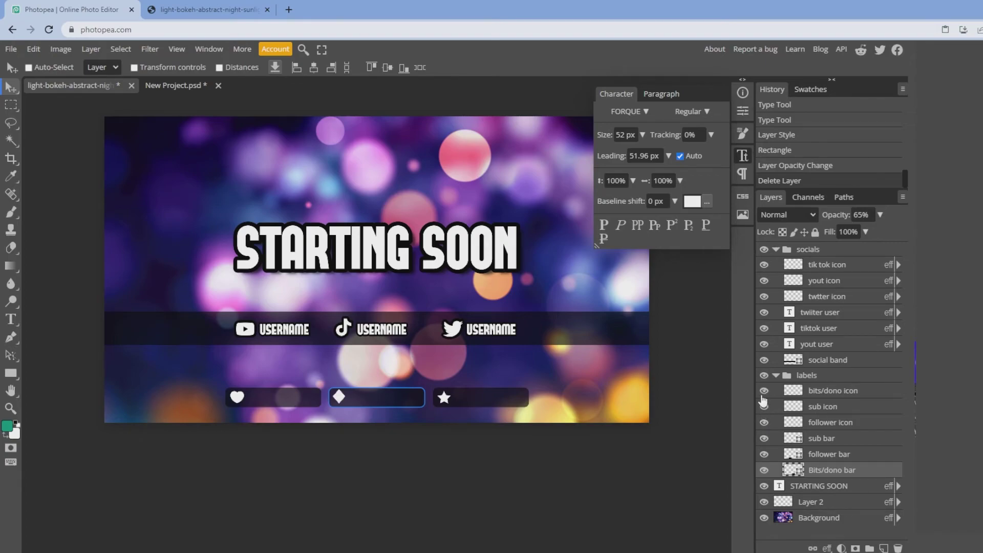